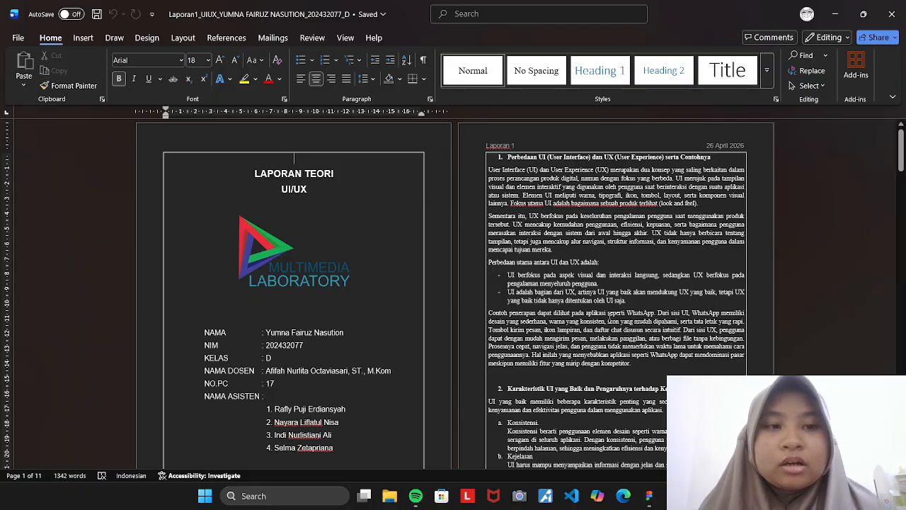
- Look through the UI/UX report, from the theory section to the practical section's cover and Figma design steps
scroll(610, 318, "down", 2)
scroll(446, 247, "down", 15)
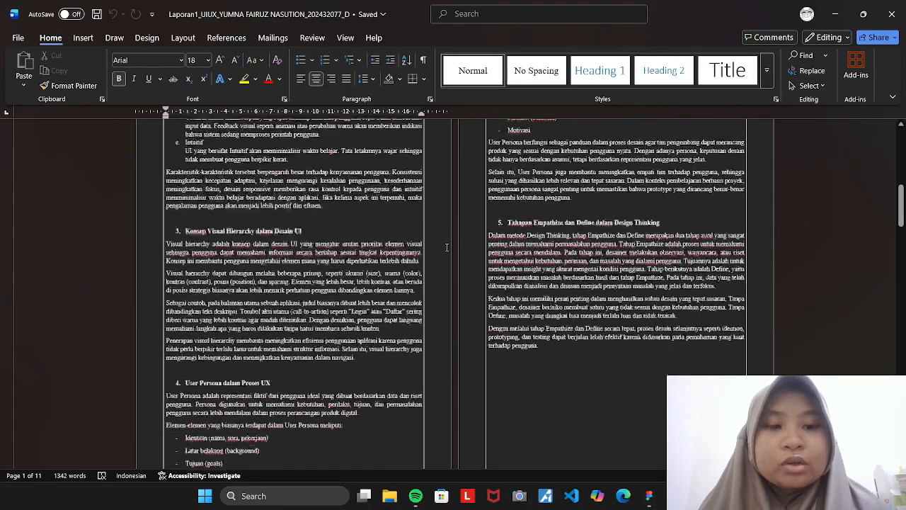
scroll(447, 247, "down", 6)
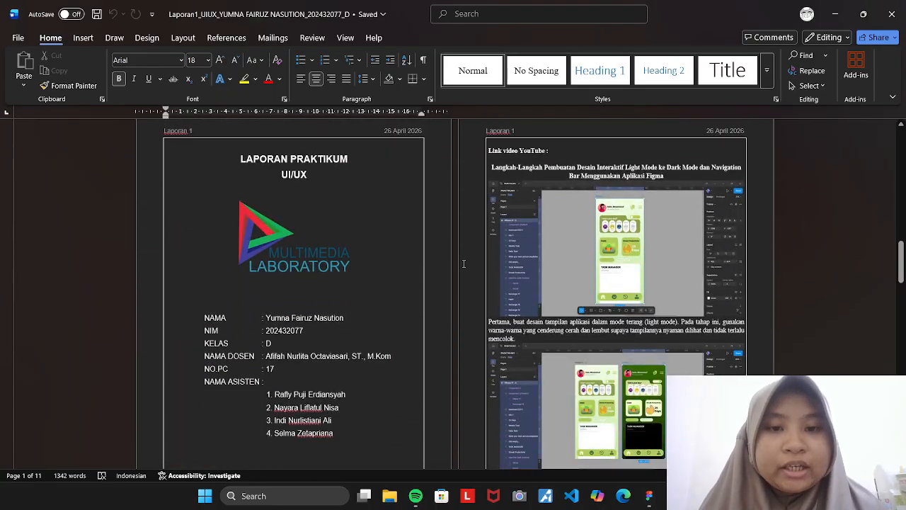
scroll(463, 264, "up", 7)
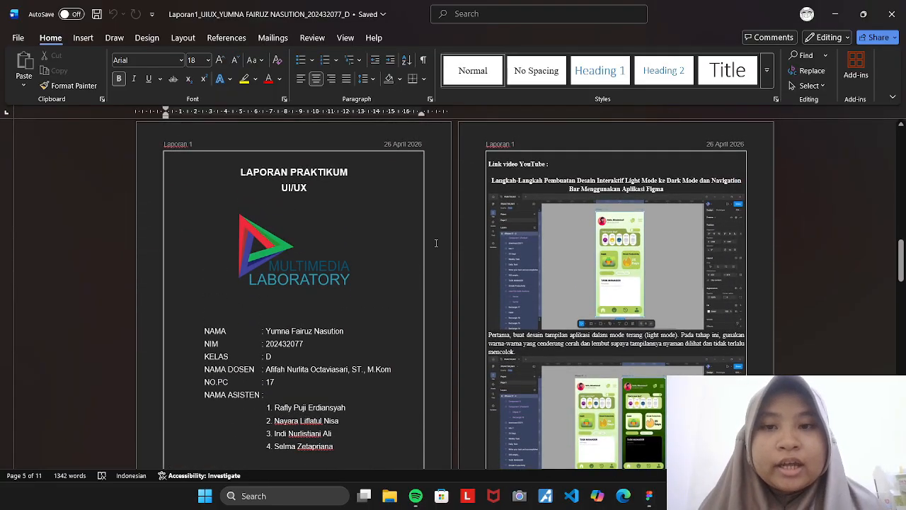
scroll(436, 243, "down", 15)
scroll(436, 242, "up", 7)
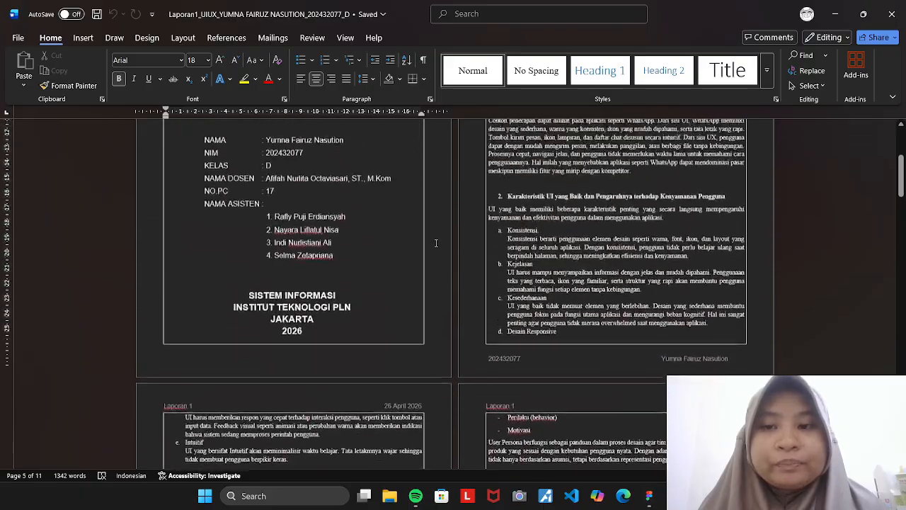
scroll(435, 243, "up", 4)
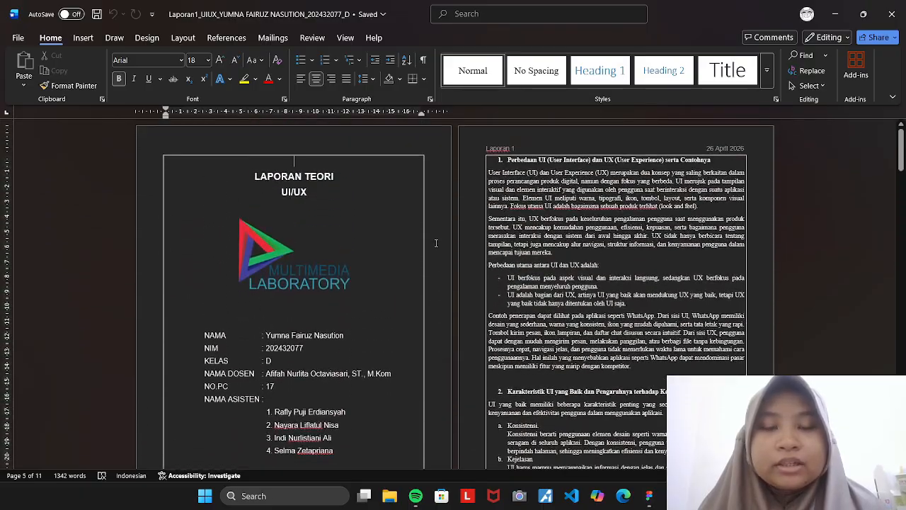
- Switch to the Figma file PRAKTIKUM1 and compare the light frame iPhone 17 - 3 with the dark frame iPhone 17 - 4
left_click(835, 14)
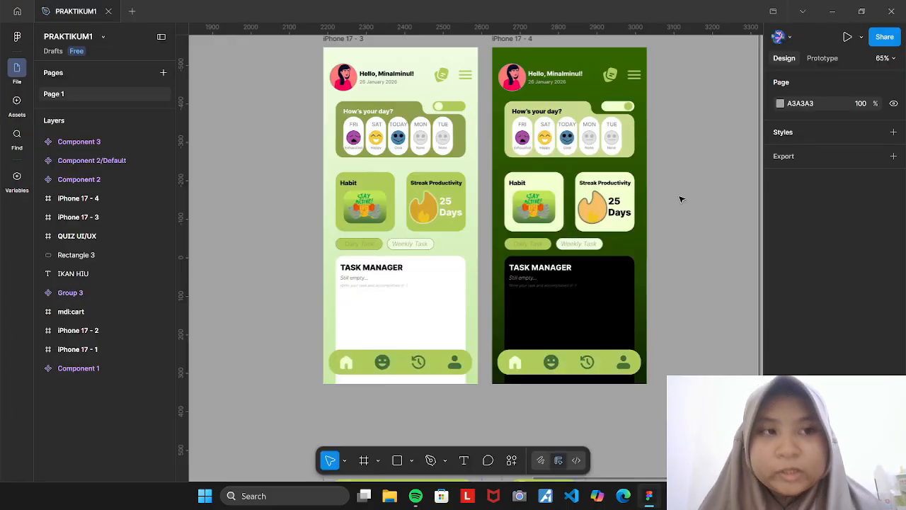
scroll(415, 41, "up", 3)
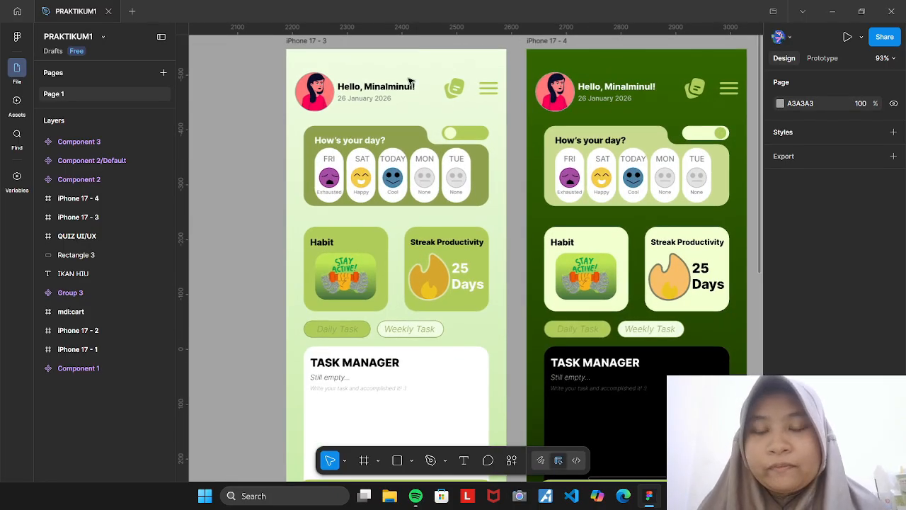
scroll(409, 81, "up", 2)
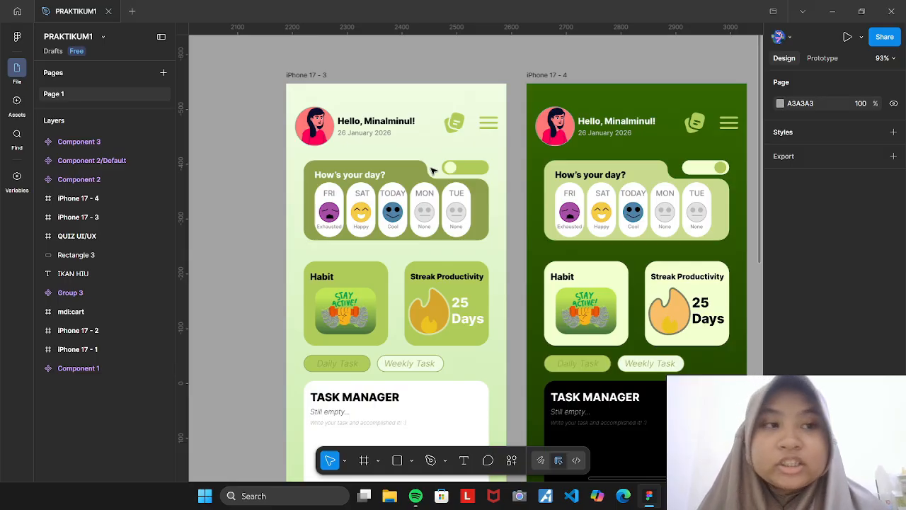
scroll(439, 278, "down", 1)
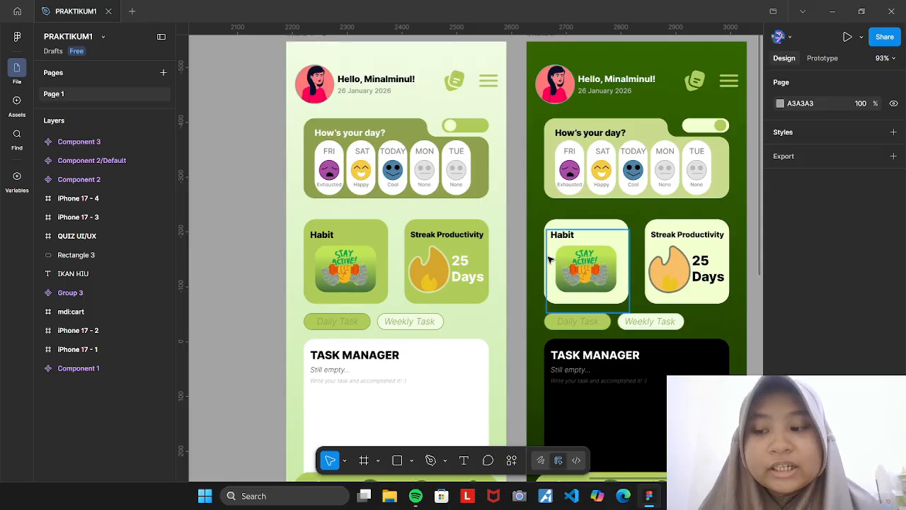
scroll(550, 256, "up", 2)
scroll(550, 257, "right", 2)
left_click(486, 95)
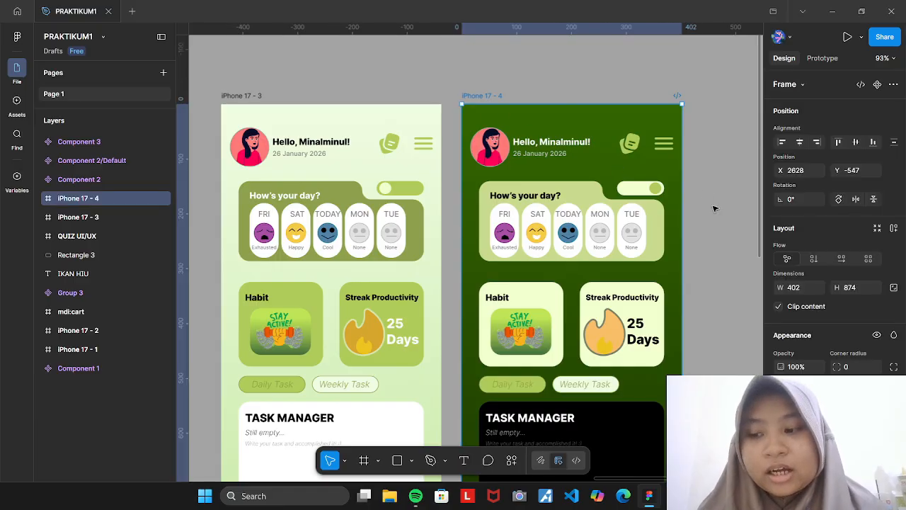
scroll(712, 204, "down", 1)
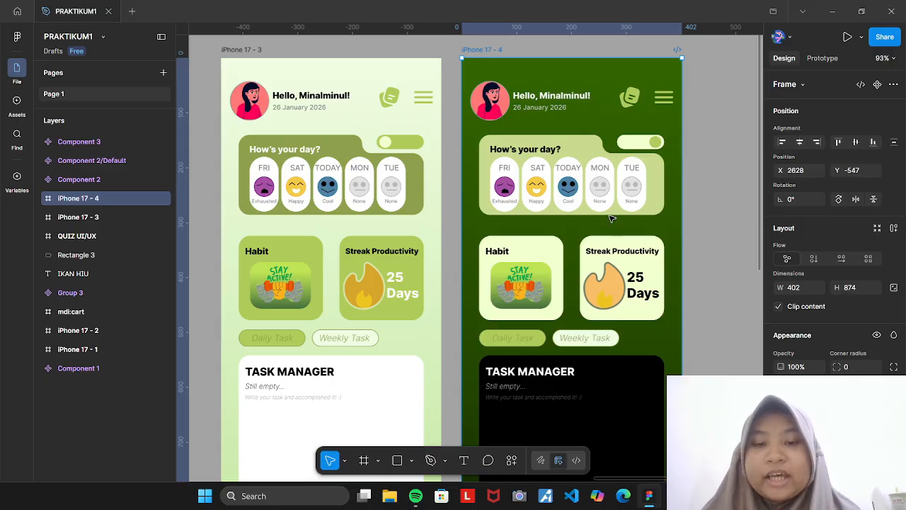
scroll(570, 209, "down", 3)
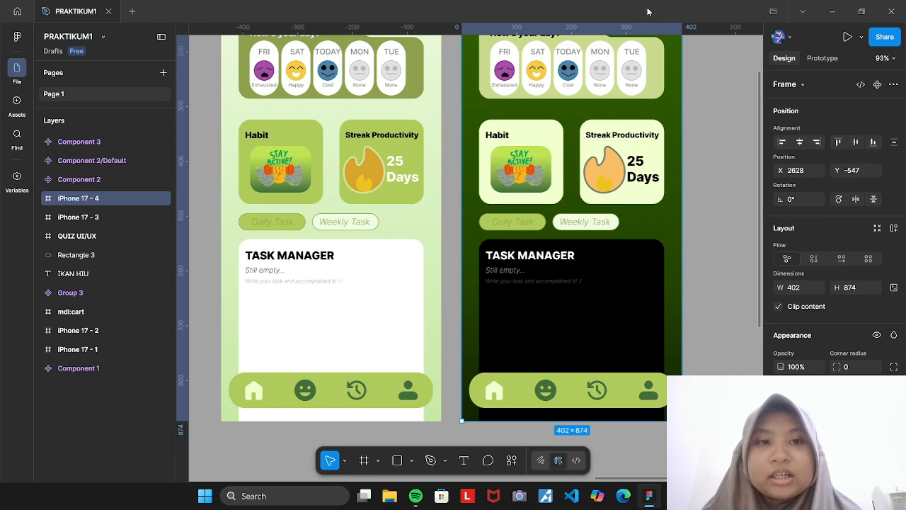
scroll(675, 133, "up", 3)
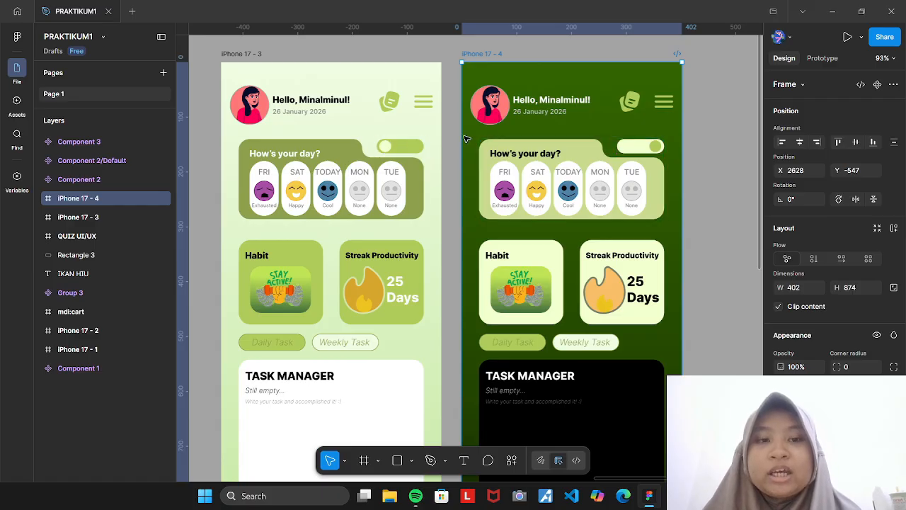
- Show the components created in this file and review the matching component sets and both phone frames on the canvas
left_click(17, 102)
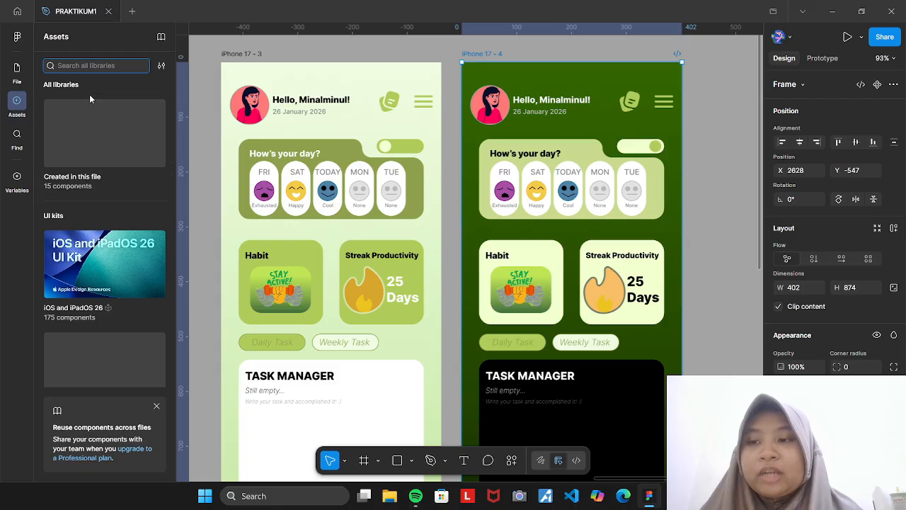
left_click(111, 167)
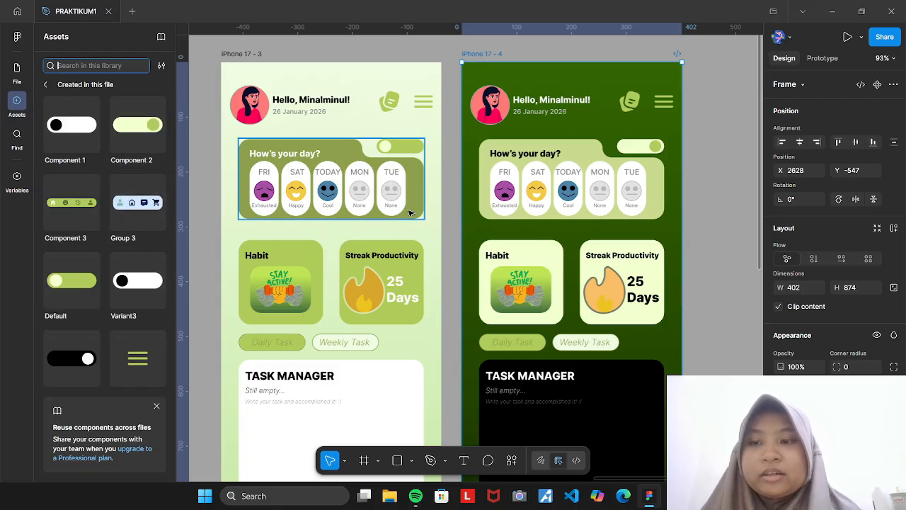
scroll(411, 212, "down", 10)
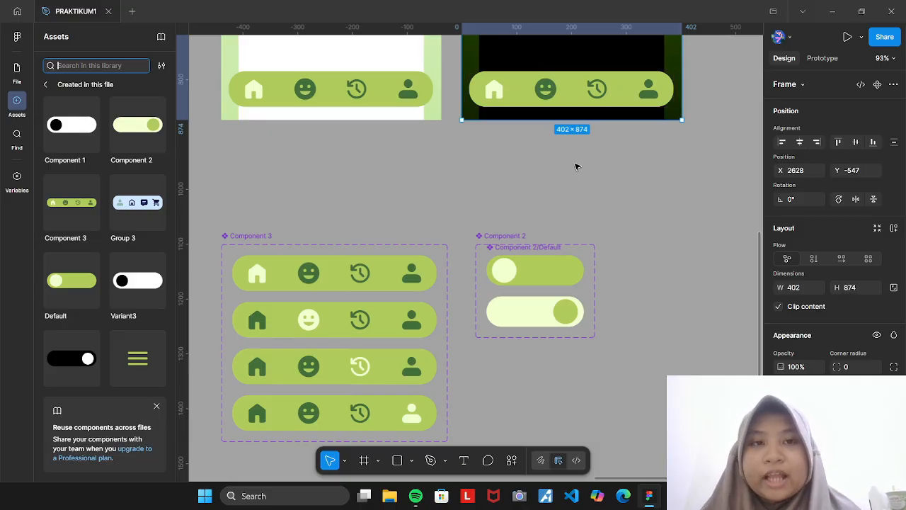
scroll(579, 177, "up", 5)
scroll(579, 182, "up", 8)
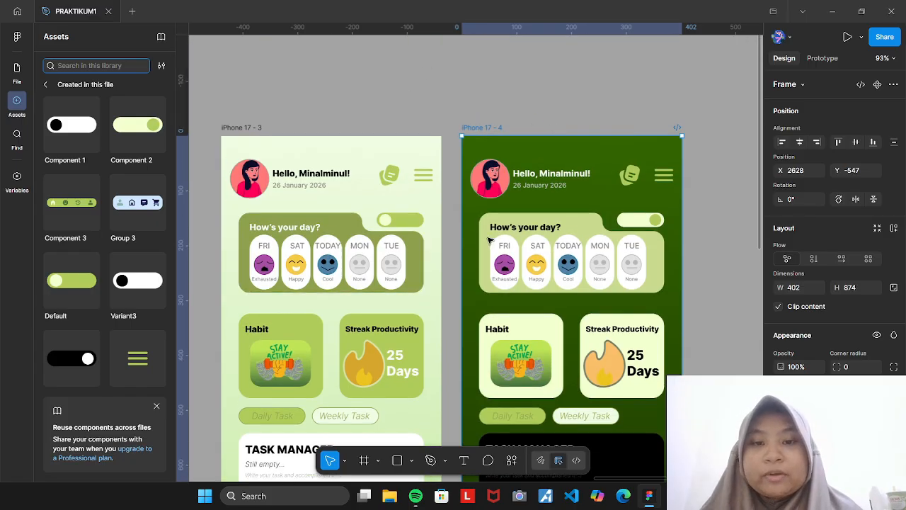
scroll(613, 311, "down", 5)
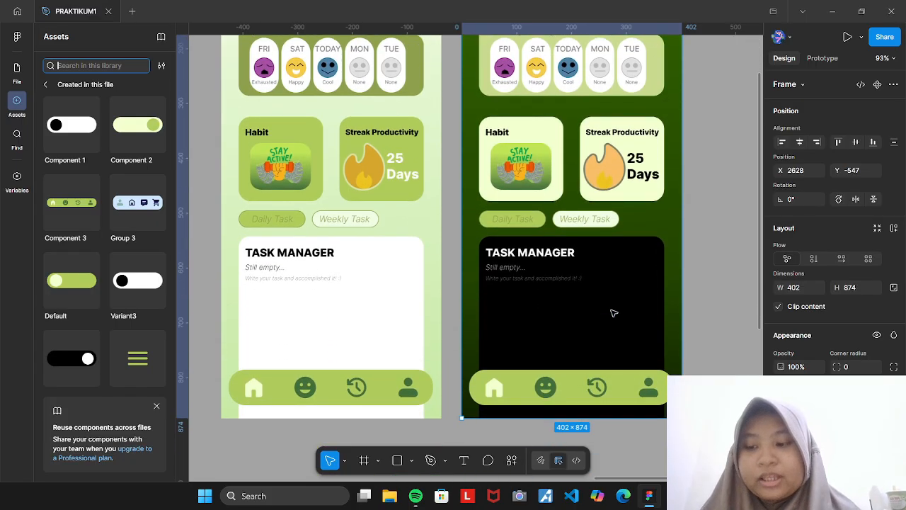
scroll(539, 238, "up", 4)
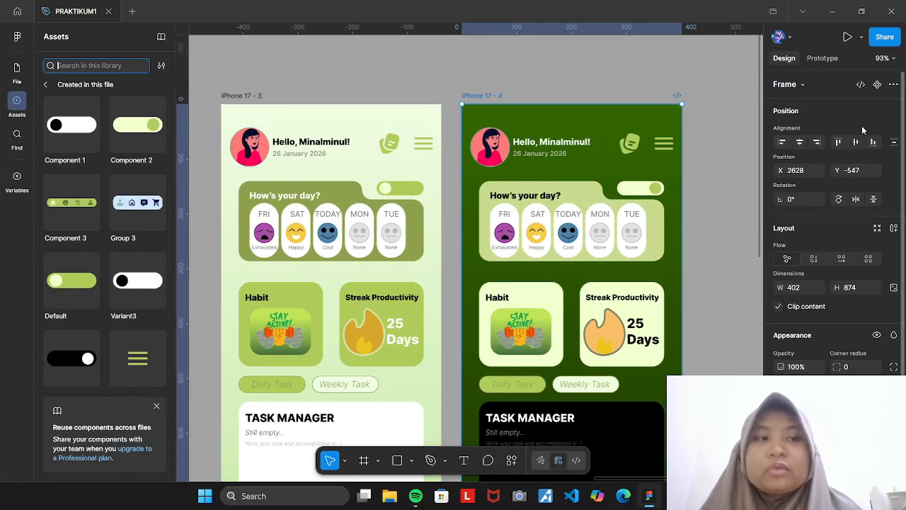
- Inspect the toggle's prototype connections between the two phone frames and the variants of Component 3 and Component 2 below them
left_click(823, 59)
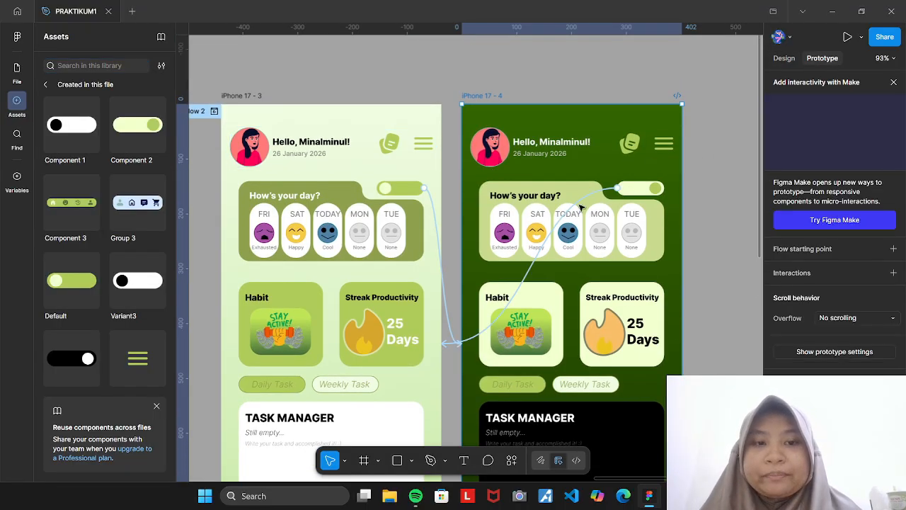
left_click(780, 57)
scroll(713, 177, "down", 3)
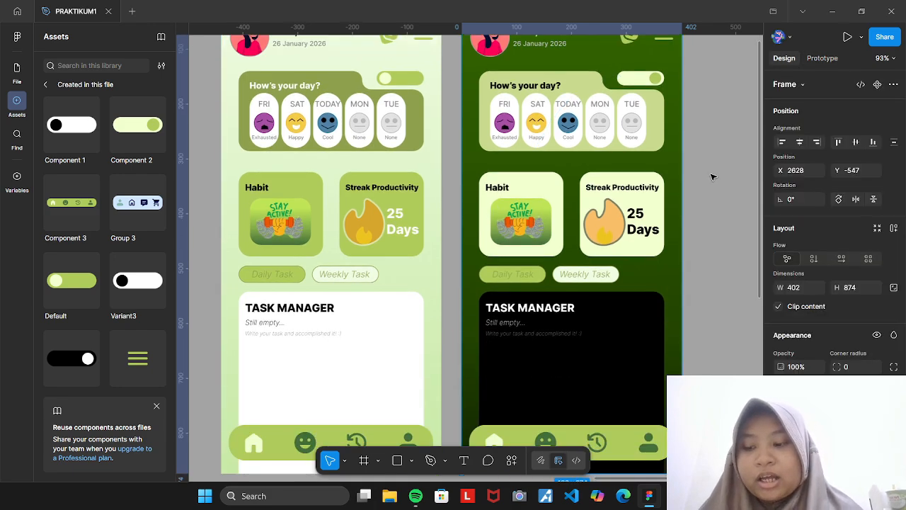
scroll(368, 341, "down", 5)
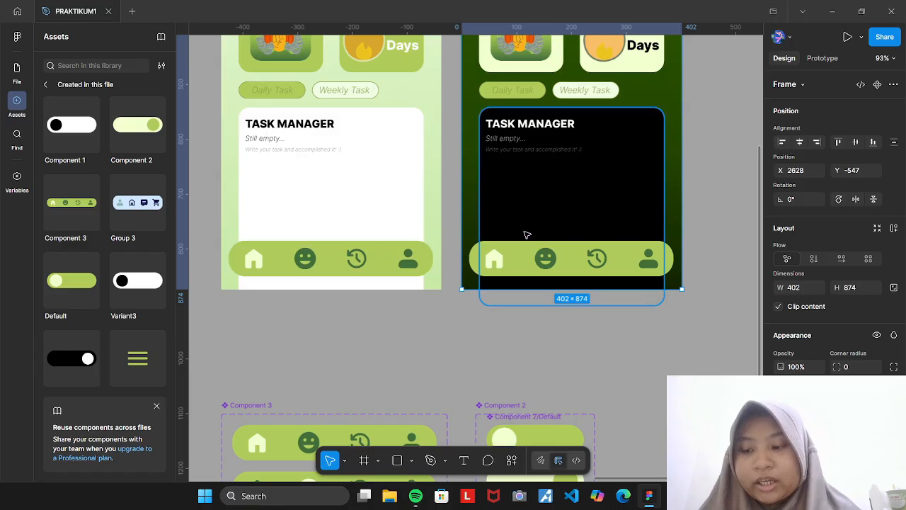
scroll(506, 380, "down", 5)
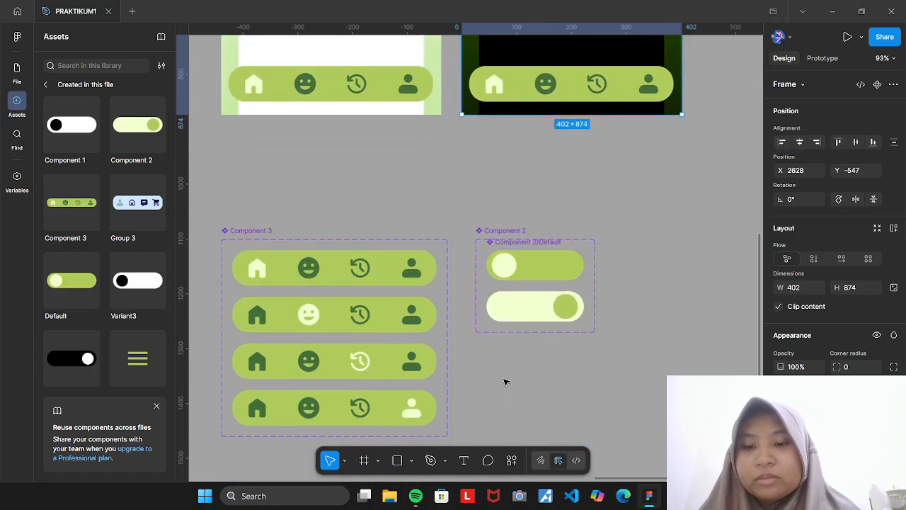
scroll(414, 357, "left", 2)
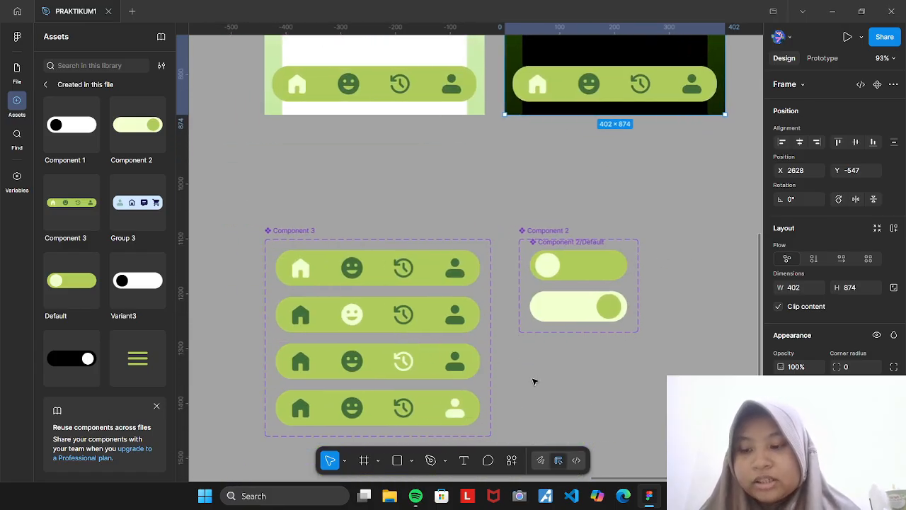
scroll(534, 381, "down", 1)
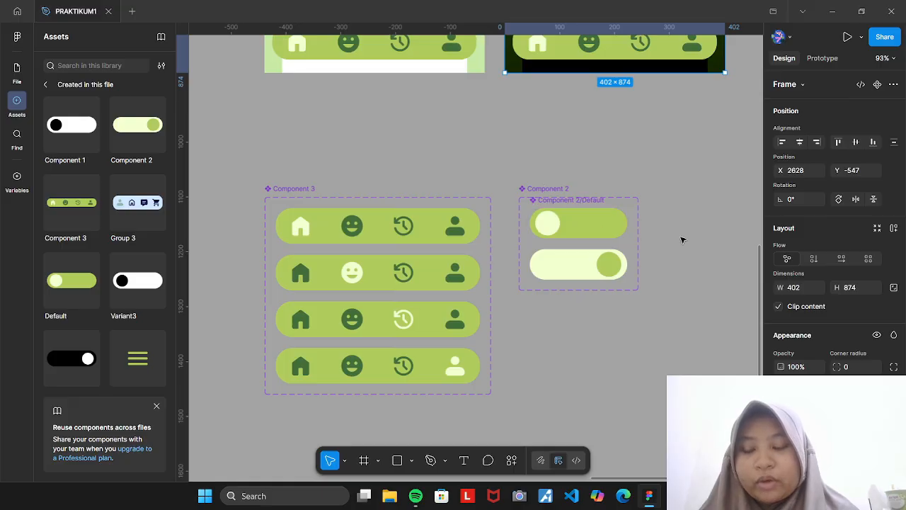
scroll(487, 153, "up", 1)
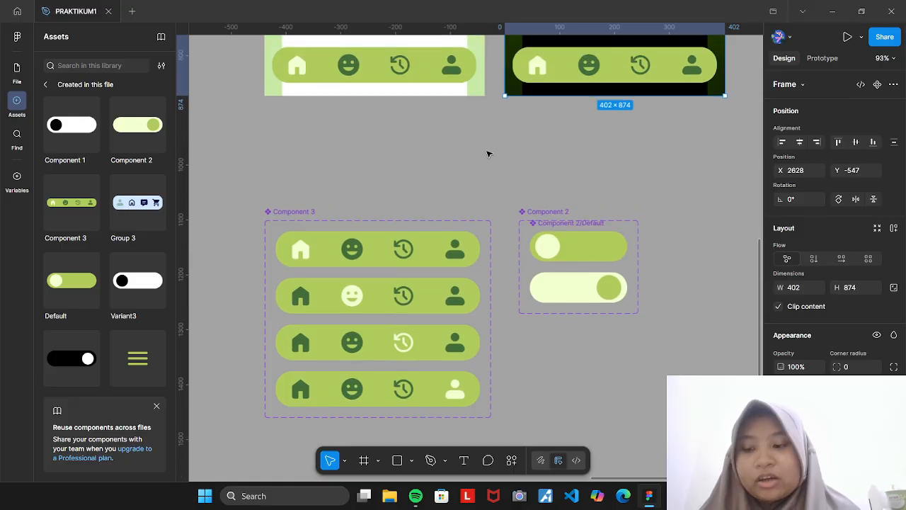
scroll(487, 153, "up", 3)
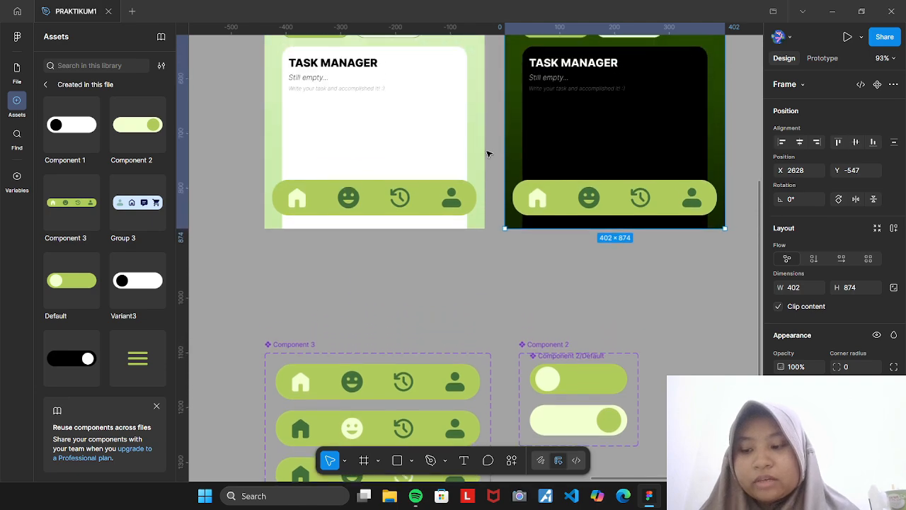
scroll(473, 217, "down", 4)
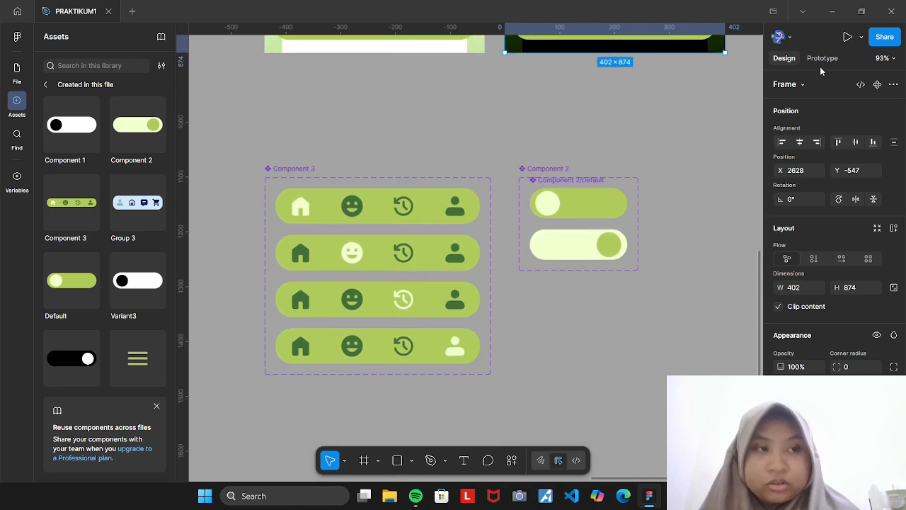
- Inspect the prototype connections of Component 3's first three variants and the whole set, and view the navigation bars in both frames
left_click(826, 58)
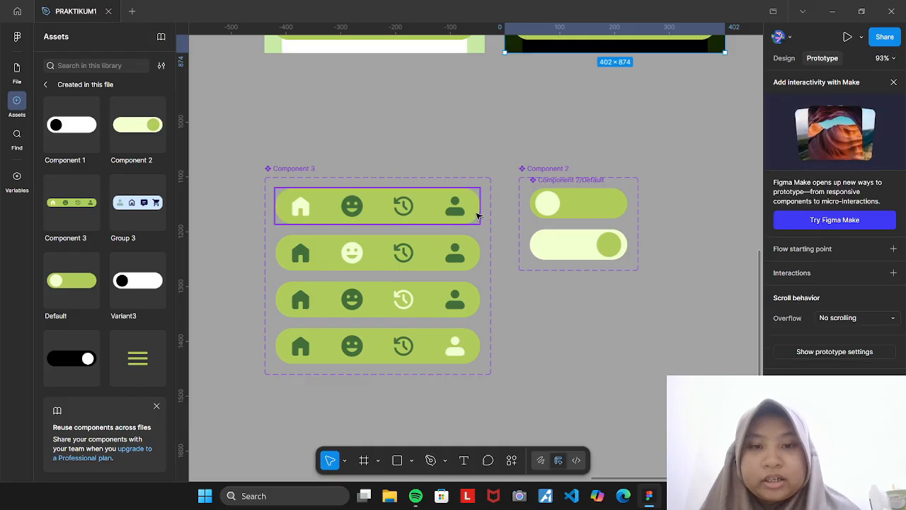
left_click(366, 217)
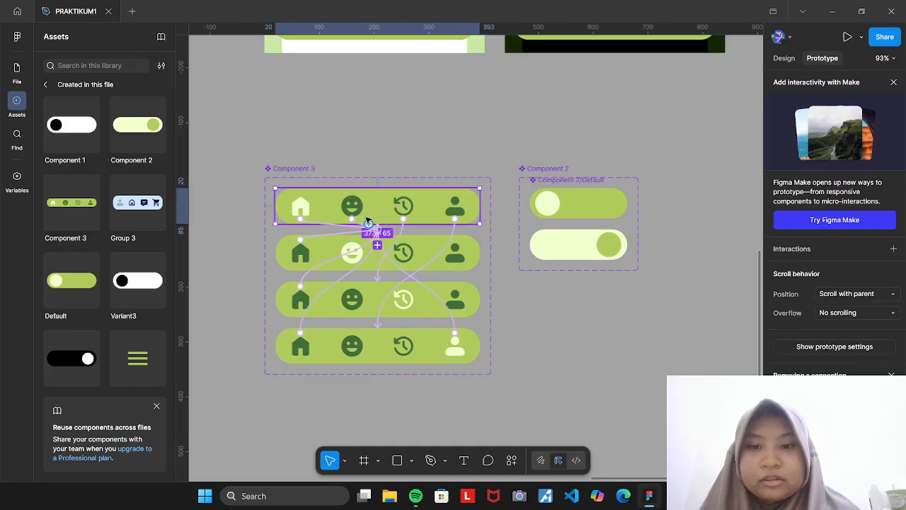
left_click(322, 249)
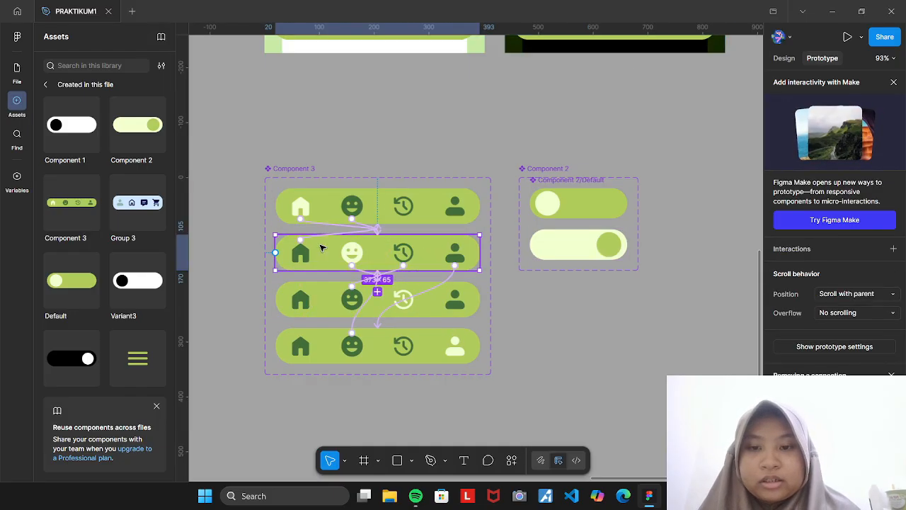
left_click(325, 294)
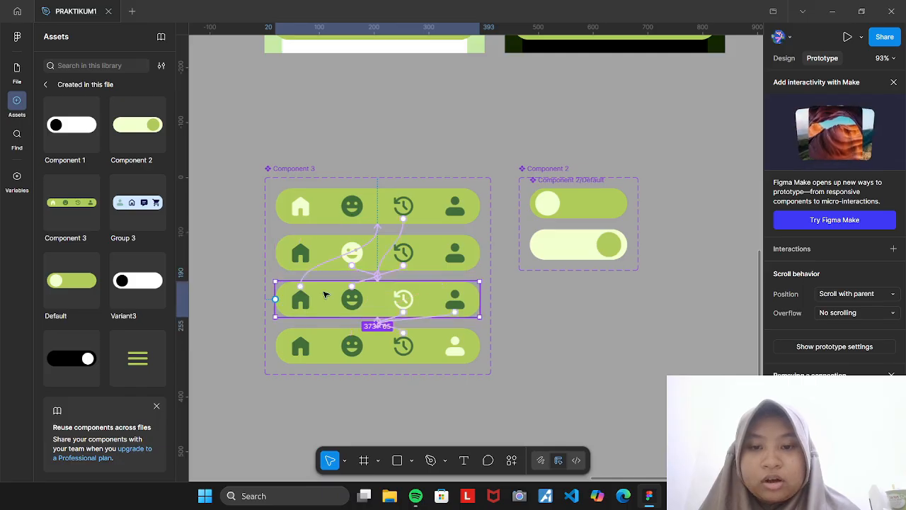
left_click(277, 169)
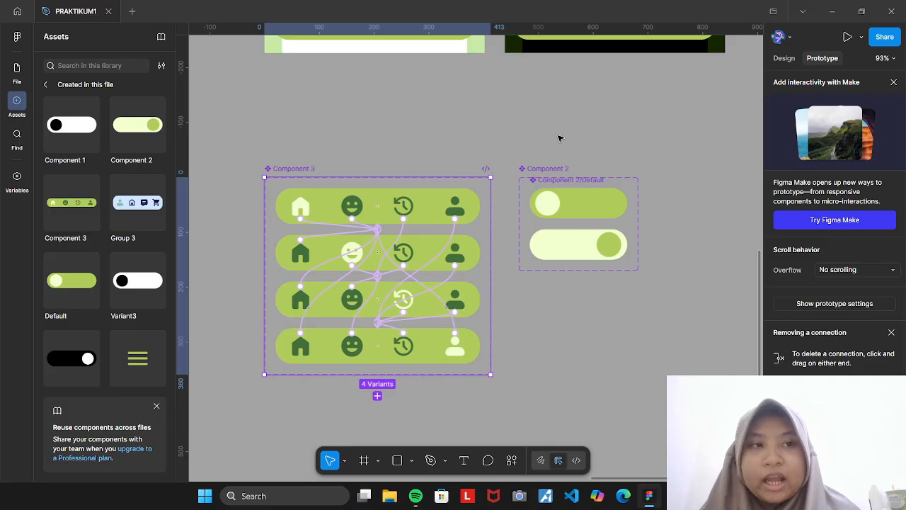
scroll(559, 138, "up", 3)
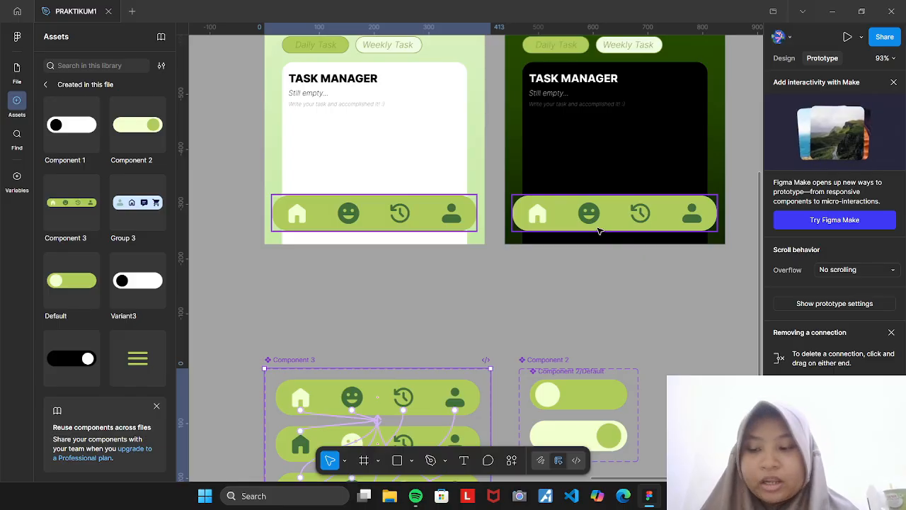
scroll(469, 153, "up", 4)
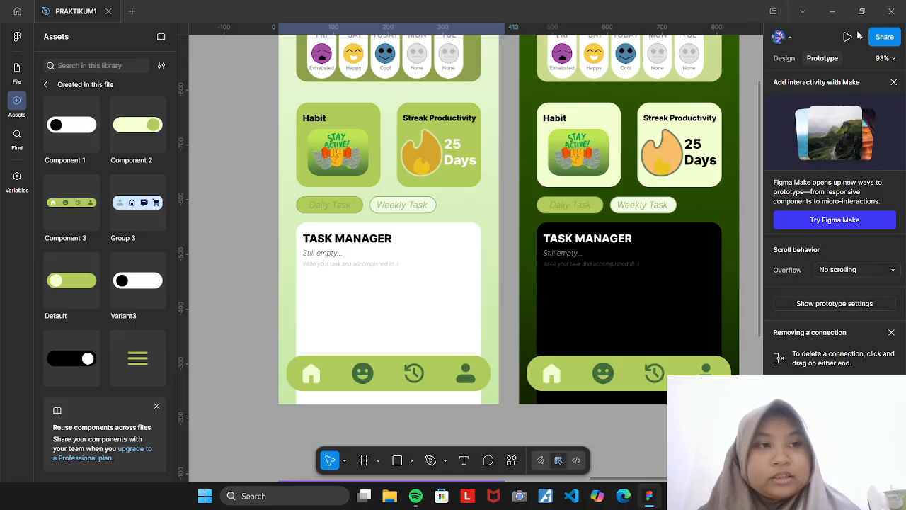
- Open the prototype preview for Flow 2, starting from the light frame iPhone 17 - 3
left_click(582, 109)
scroll(582, 108, "up", 2)
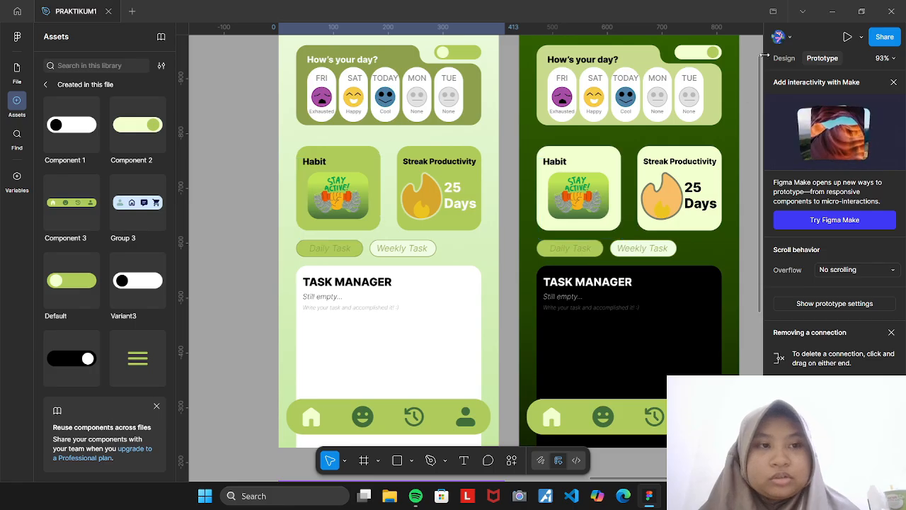
scroll(442, 130, "up", 1)
scroll(442, 130, "up", 3)
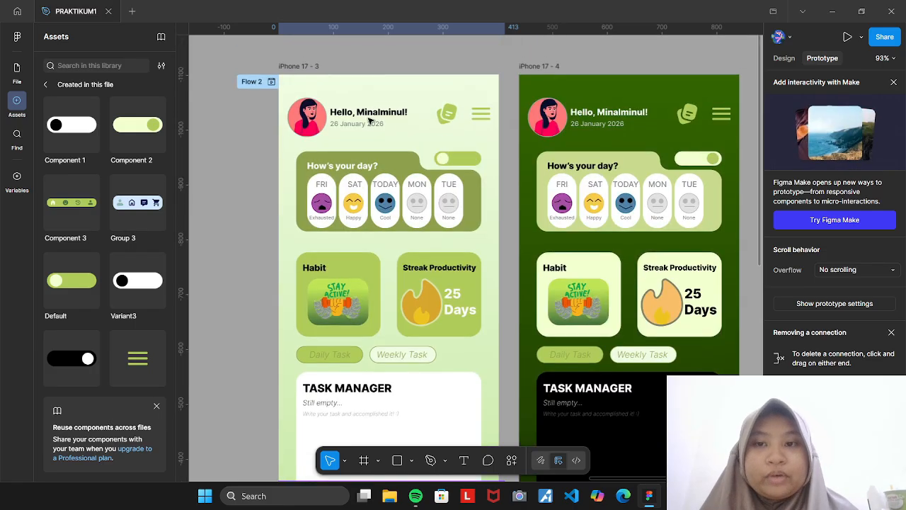
left_click(272, 82)
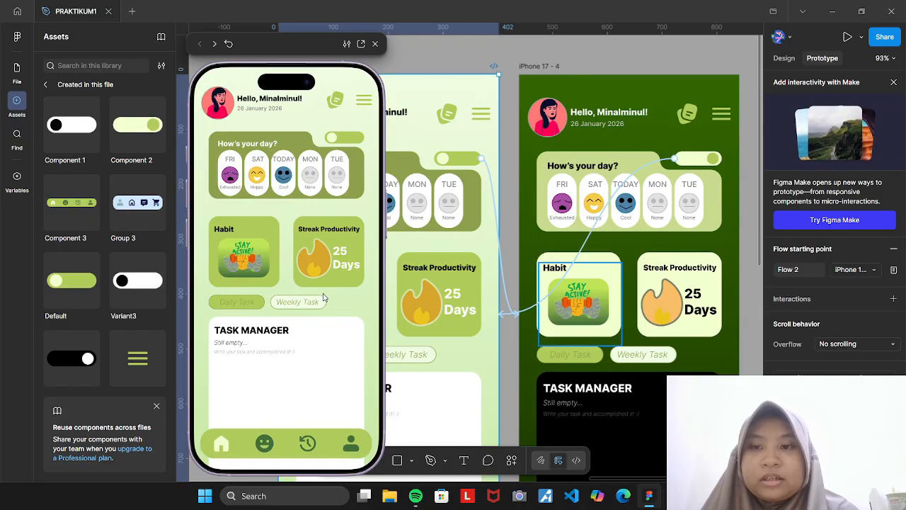
- Test the light/dark mode toggle in the phone preview in both directions, and check the Task Manager area and Habit card for interactions
left_click(340, 141)
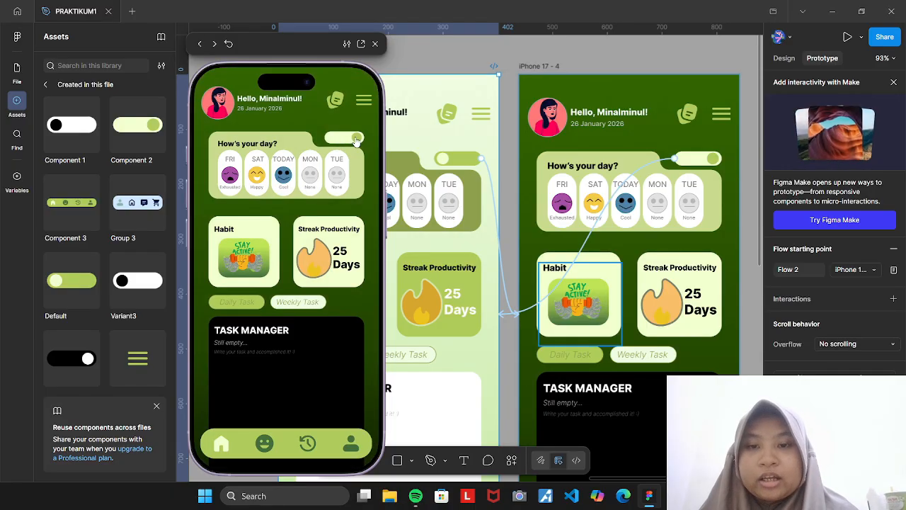
left_click(356, 141)
left_click(356, 142)
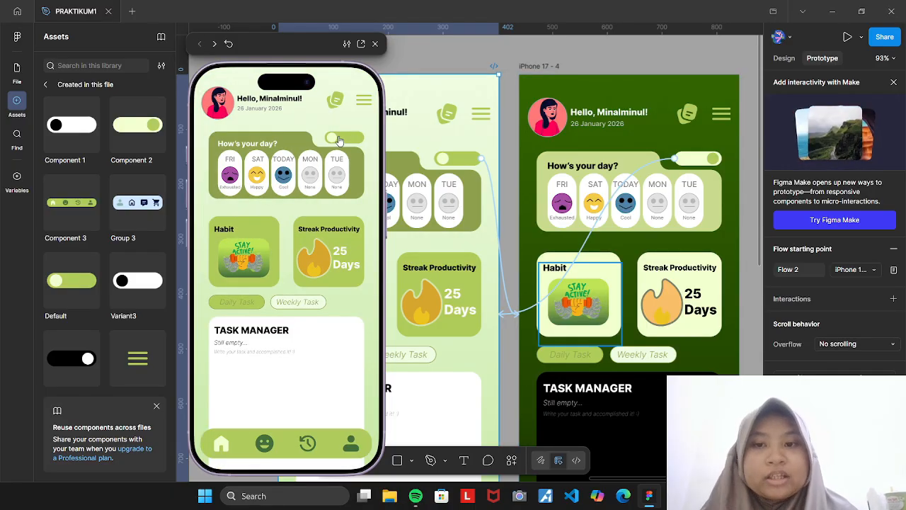
left_click(356, 141)
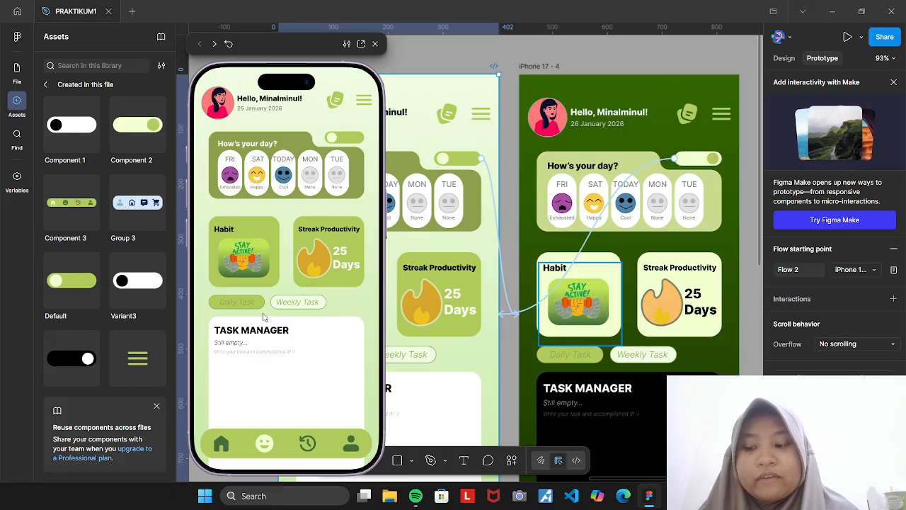
left_click(298, 324)
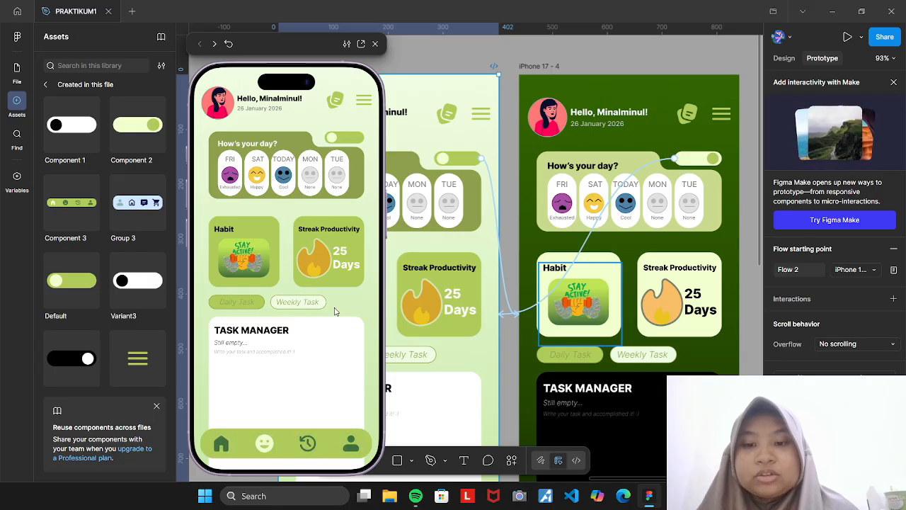
left_click(253, 258)
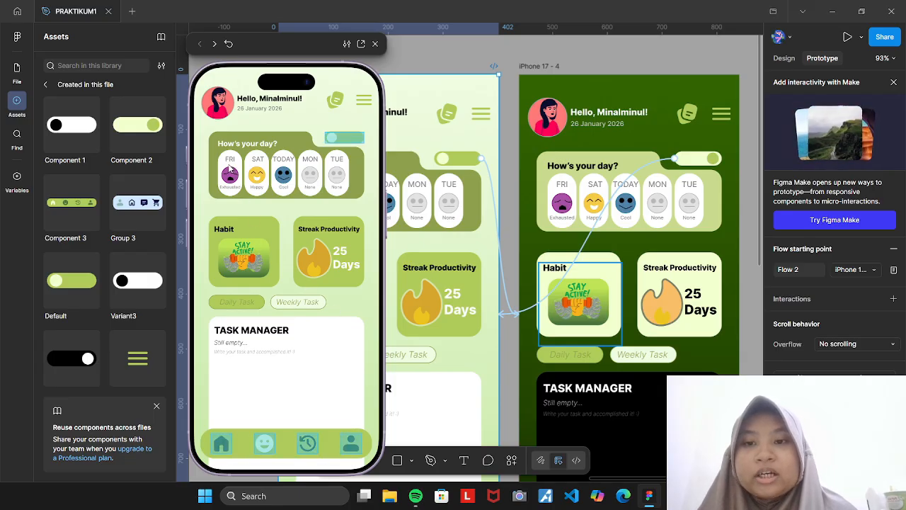